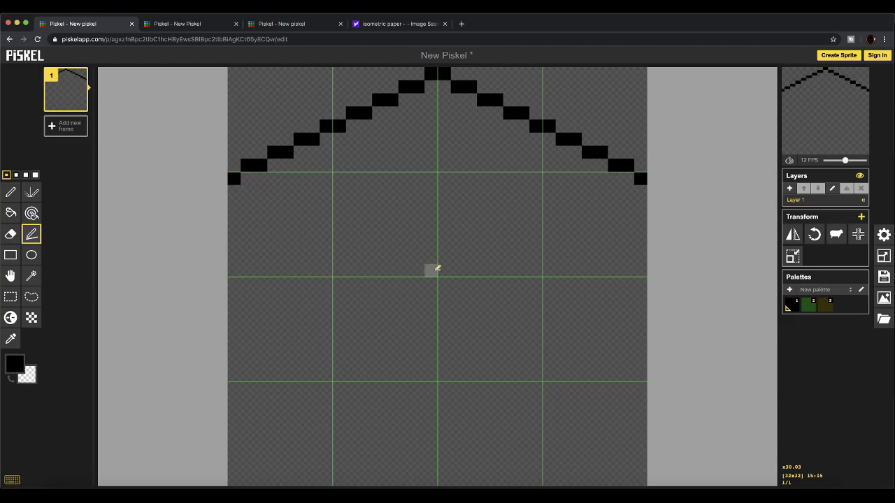
- Draw the black cube outline in Piskel: diamond top, thick central vertical, lower-left edge and both sides
mouse_move(434, 270)
left_mouse_down()
mouse_move(259, 271)
mouse_move(445, 271)
mouse_move(244, 186)
mouse_move(633, 190)
left_mouse_up()
key("ctrl+z")
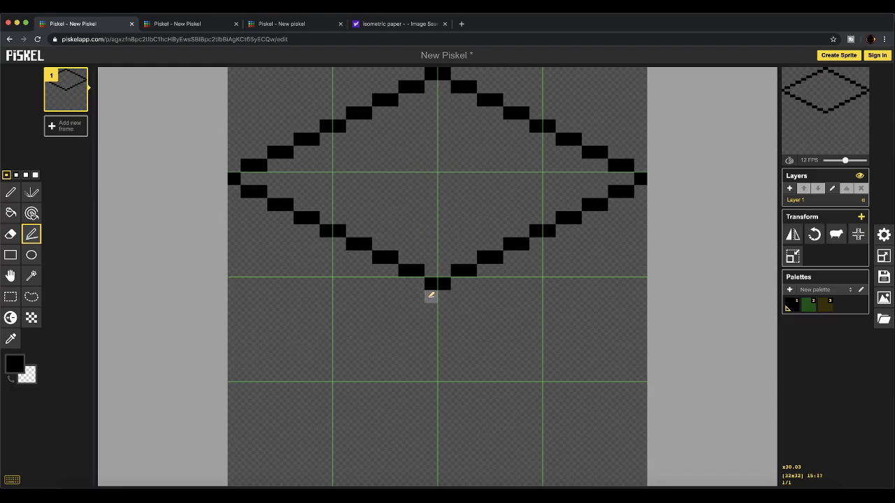
mouse_move(431, 296)
left_mouse_down()
mouse_move(430, 482)
mouse_move(444, 471)
mouse_move(455, 480)
mouse_move(624, 376)
mouse_move(640, 375)
left_mouse_up()
left_click(444, 296)
mouse_move(418, 467)
left_mouse_down()
mouse_move(235, 424)
mouse_move(234, 376)
left_mouse_up()
left_click_drag(235, 190, 235, 363)
left_click_drag(641, 181, 640, 364)
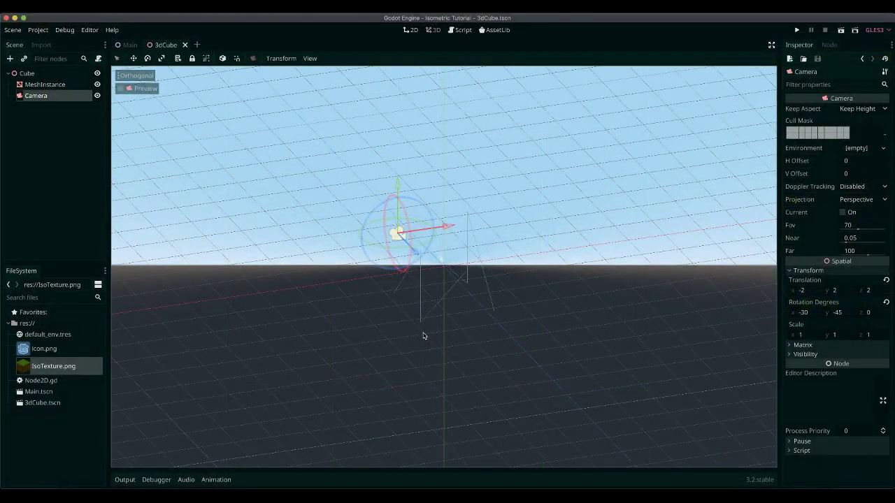
scroll(424, 339, "left", 5)
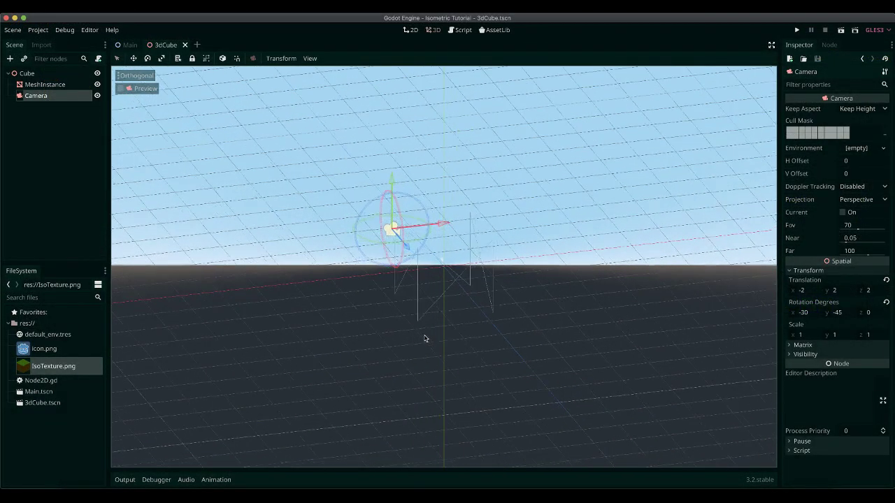
scroll(422, 338, "left", 5)
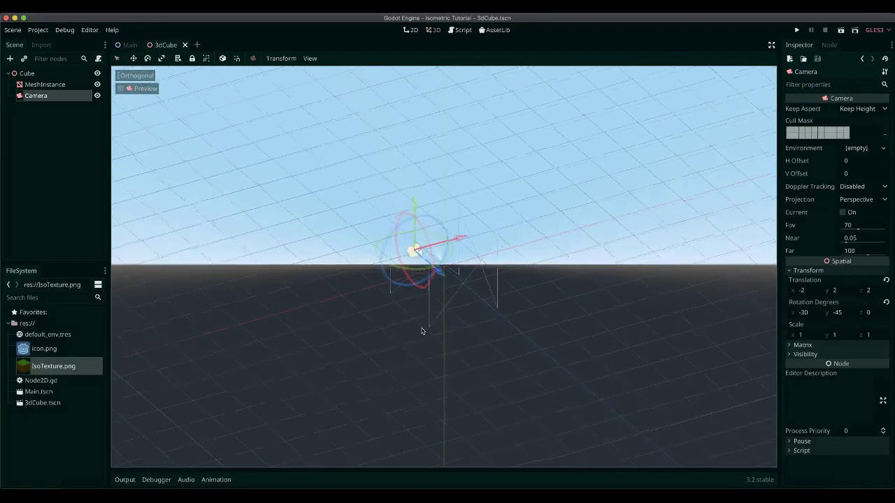
scroll(421, 329, "left", 3)
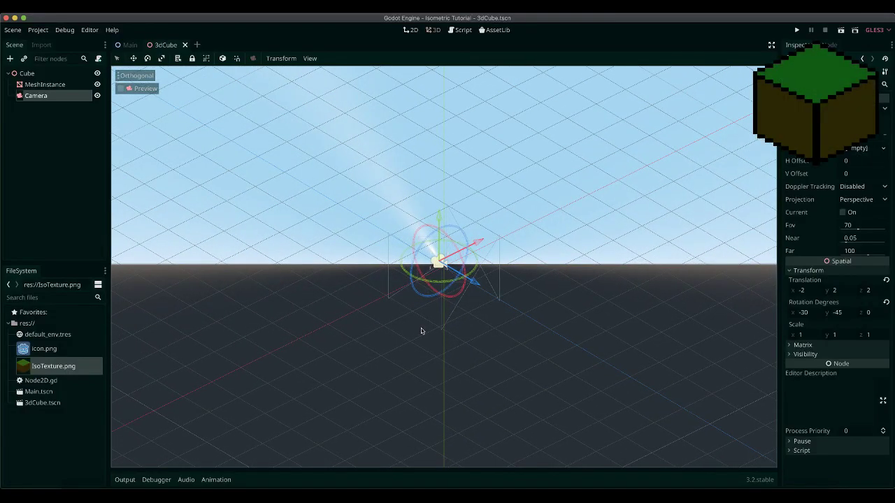
scroll(421, 328, "left", 3)
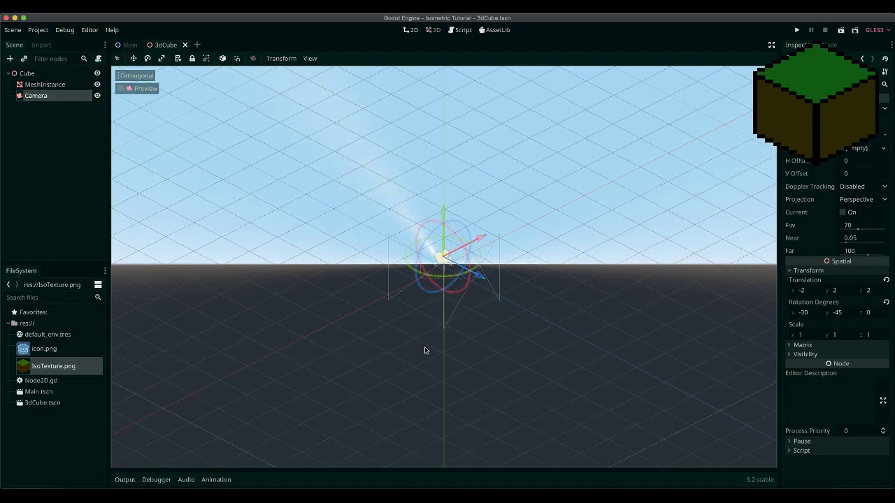
scroll(424, 351, "left", 3)
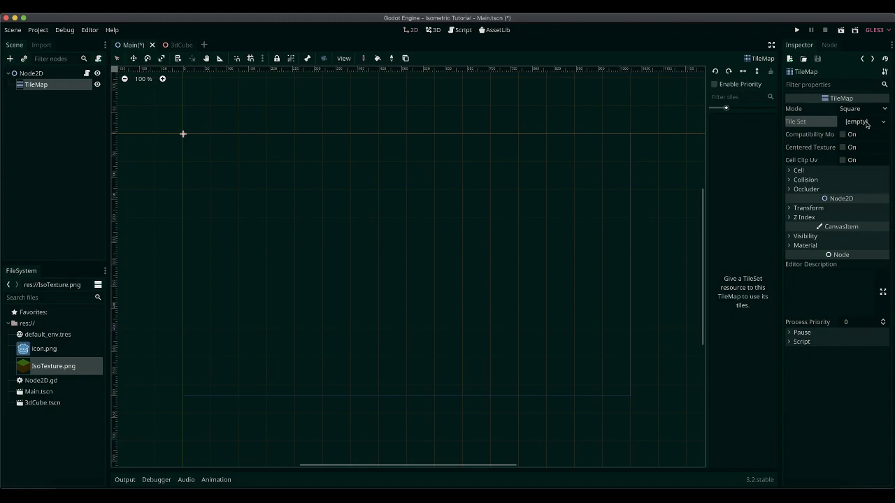
- Assign a New TileSet to the TileMap's Tile Set property and open it in the TileSet editor
left_click(867, 123)
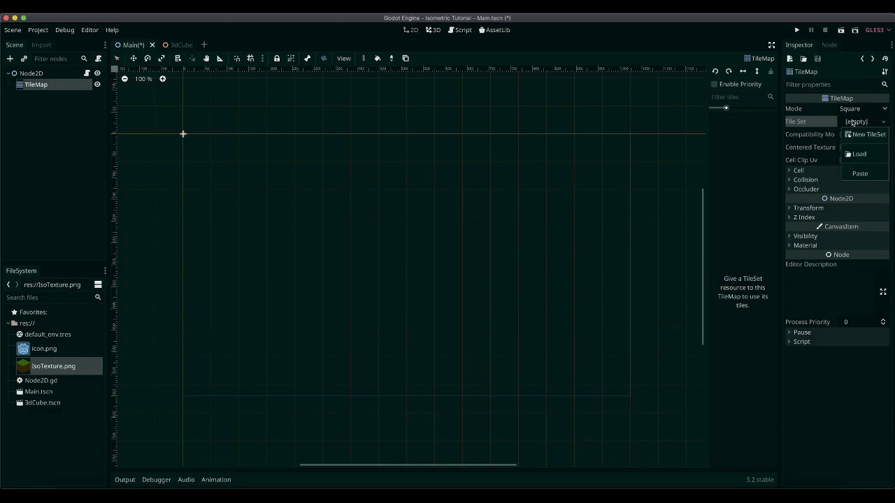
left_click(860, 134)
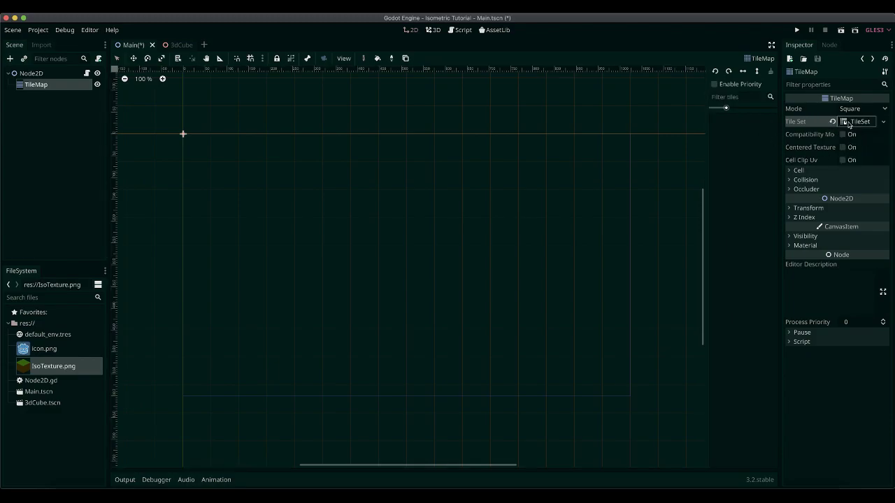
left_click(849, 122)
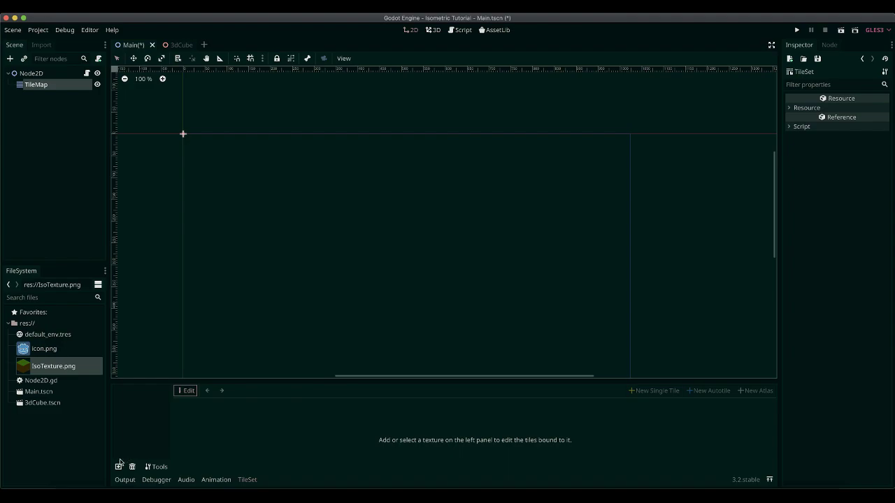
- Add IsoTexture.png to the TileSet as a texture
left_click(119, 467)
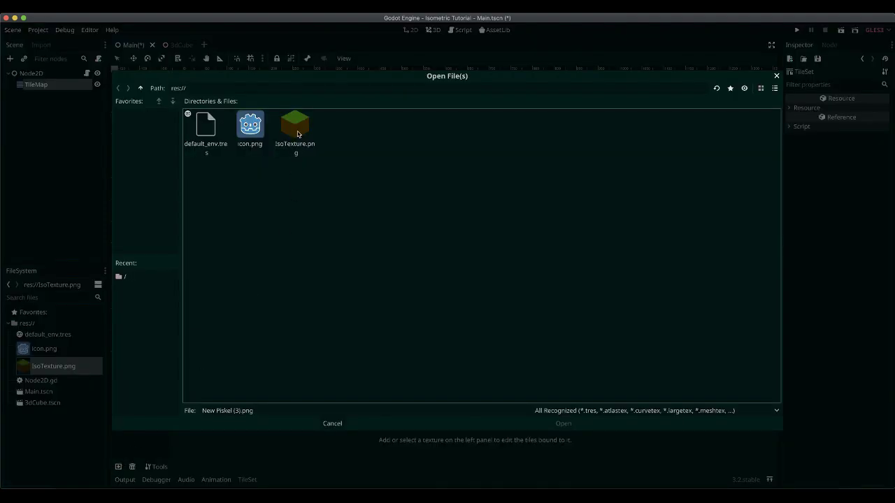
left_click(297, 133)
left_click(564, 423)
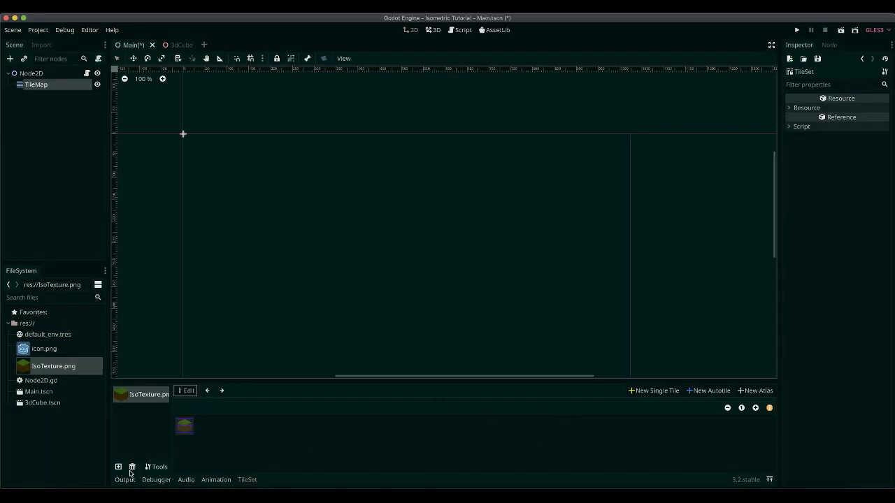
- Create a New Single Tile on IsoTexture.png with its region covering the cube image
left_click(140, 394)
left_click(654, 392)
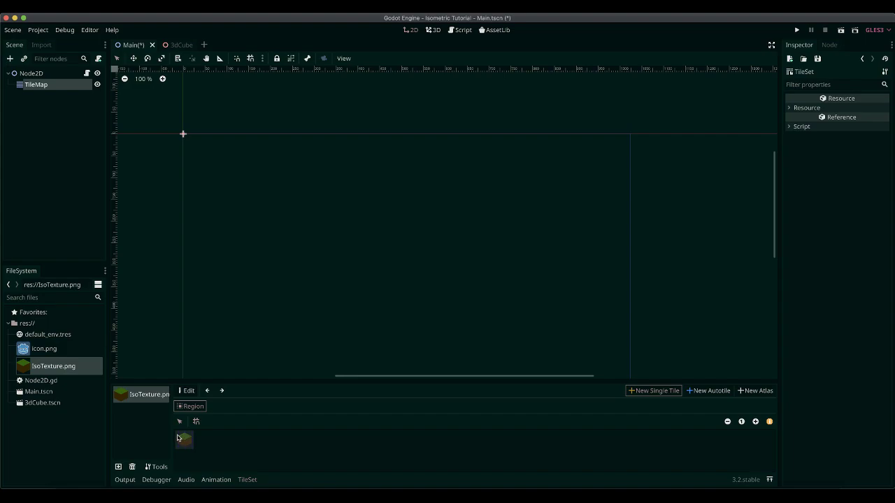
left_click_drag(179, 438, 194, 452)
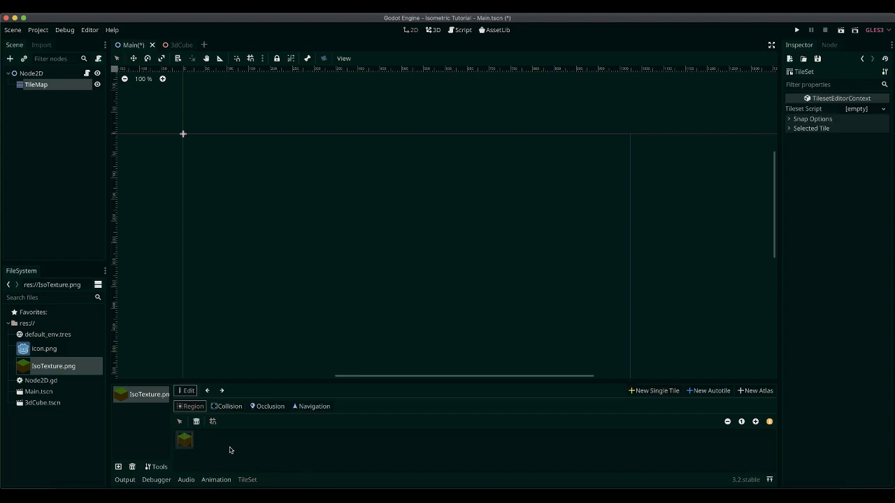
- Paint a block of grass cube tiles on the square-grid TileMap, then erase tiles with a right-drag
left_click(36, 174)
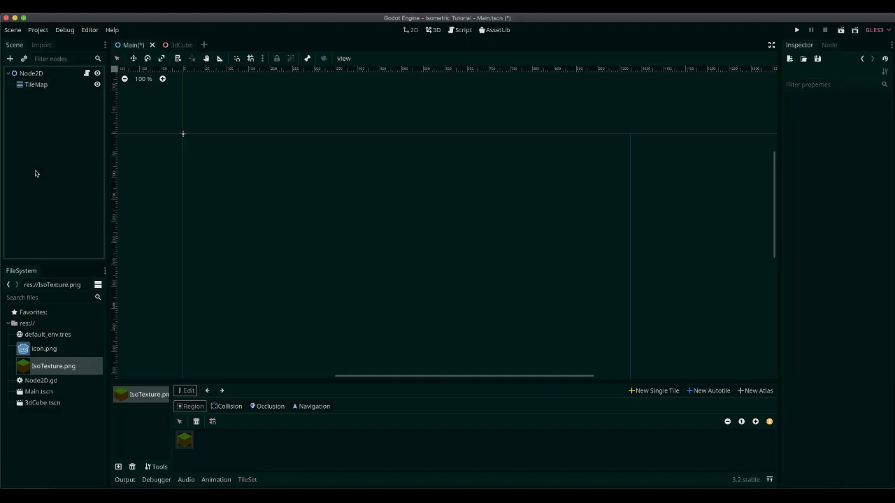
left_click(44, 85)
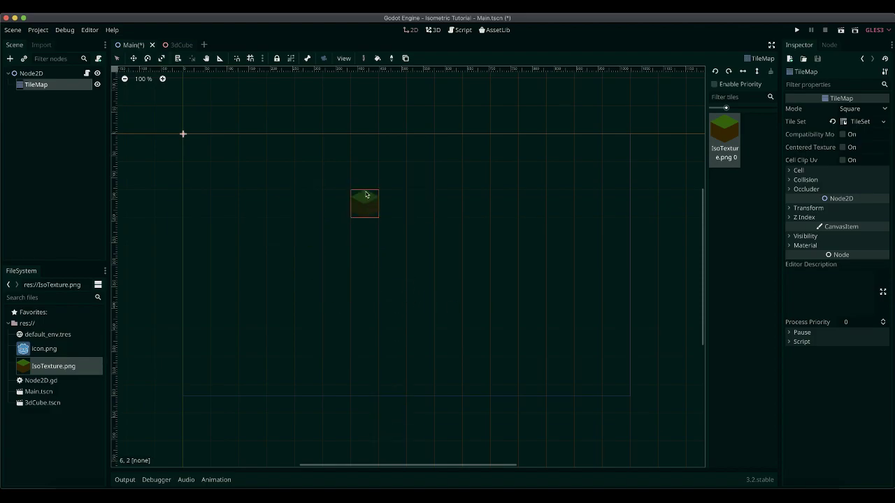
left_click(321, 214)
mouse_move(329, 219)
left_mouse_down()
mouse_move(434, 300)
mouse_move(375, 226)
mouse_move(337, 295)
mouse_move(365, 214)
mouse_move(404, 288)
mouse_move(372, 282)
mouse_move(418, 227)
mouse_move(392, 206)
left_mouse_up()
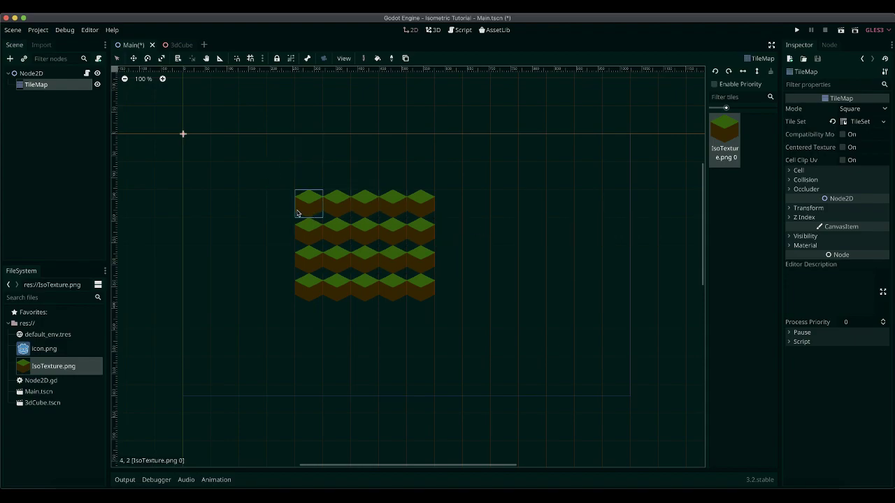
mouse_move(302, 210)
right_mouse_down()
mouse_move(429, 215)
mouse_move(435, 234)
mouse_move(321, 262)
mouse_move(348, 233)
mouse_move(391, 291)
mouse_move(409, 278)
mouse_move(383, 270)
mouse_move(412, 289)
mouse_move(391, 309)
right_mouse_up()
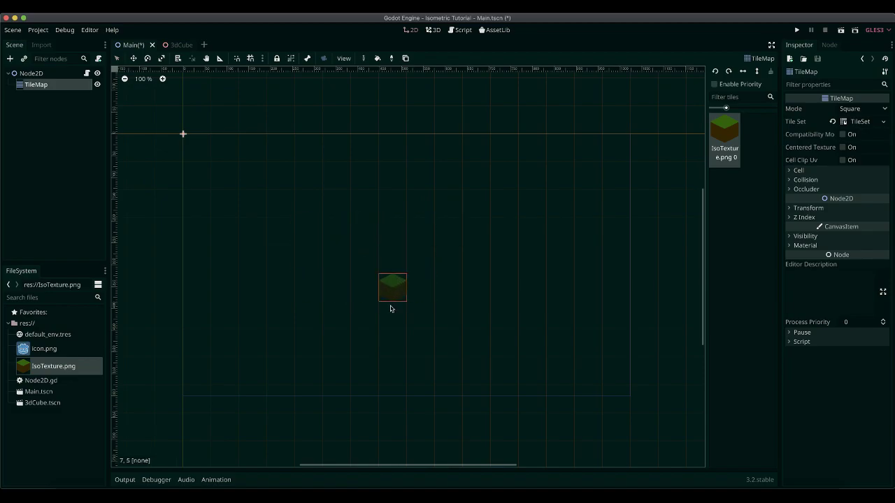
- Set TileMap Mode to Isometric and paint a diagonal, stepped pile of grass cube tiles
left_click(880, 109)
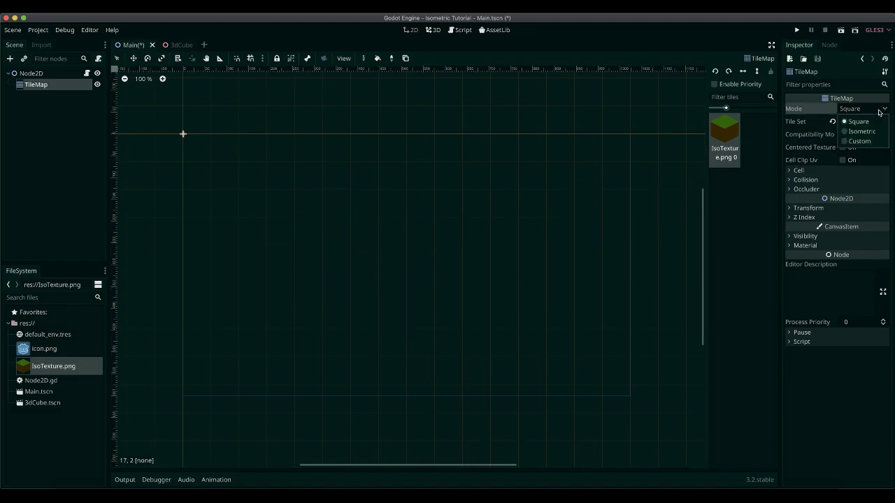
left_click(860, 132)
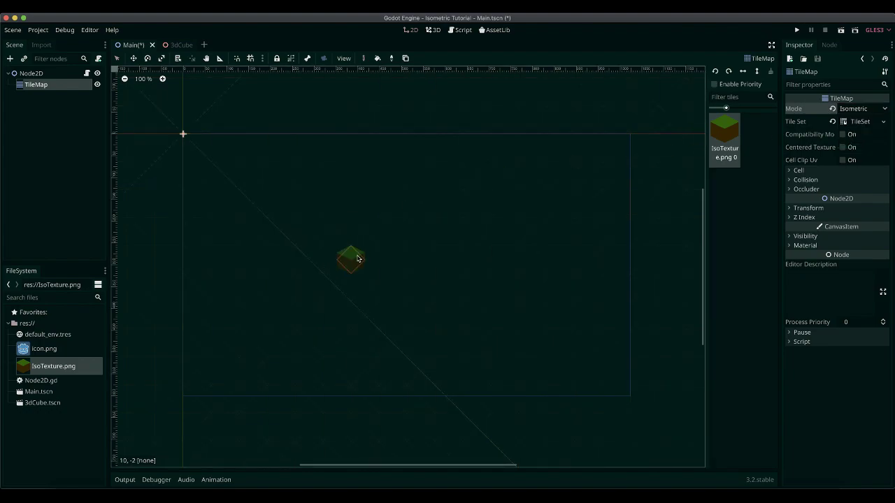
mouse_move(239, 174)
left_mouse_down()
mouse_move(313, 266)
mouse_move(303, 245)
mouse_move(278, 237)
mouse_move(277, 268)
mouse_move(189, 261)
mouse_move(232, 187)
mouse_move(200, 236)
mouse_move(198, 263)
mouse_move(196, 225)
mouse_move(158, 261)
mouse_move(312, 268)
mouse_move(236, 223)
mouse_move(241, 202)
mouse_move(232, 194)
mouse_move(286, 269)
mouse_move(168, 202)
mouse_move(162, 265)
mouse_move(200, 276)
mouse_move(141, 270)
mouse_move(340, 268)
left_mouse_up()
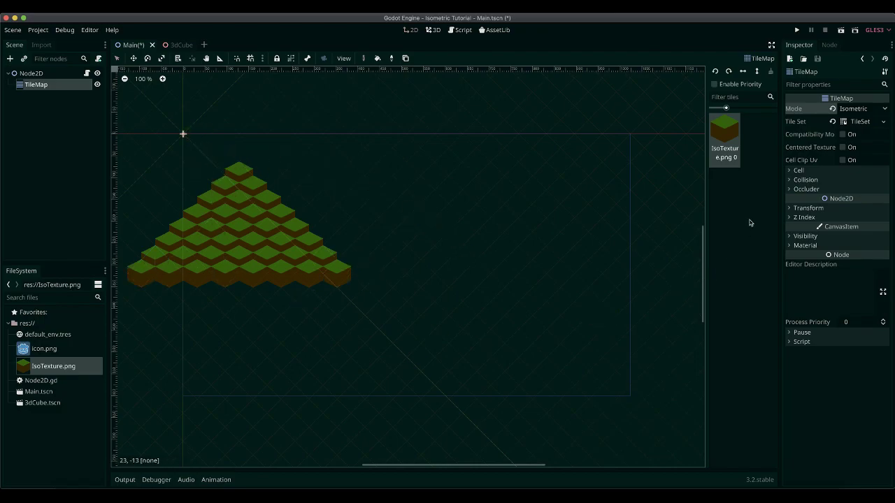
- Set the TileMap Cell Size y to 32, making it 64 by 32, and paint one tile below
left_click(800, 173)
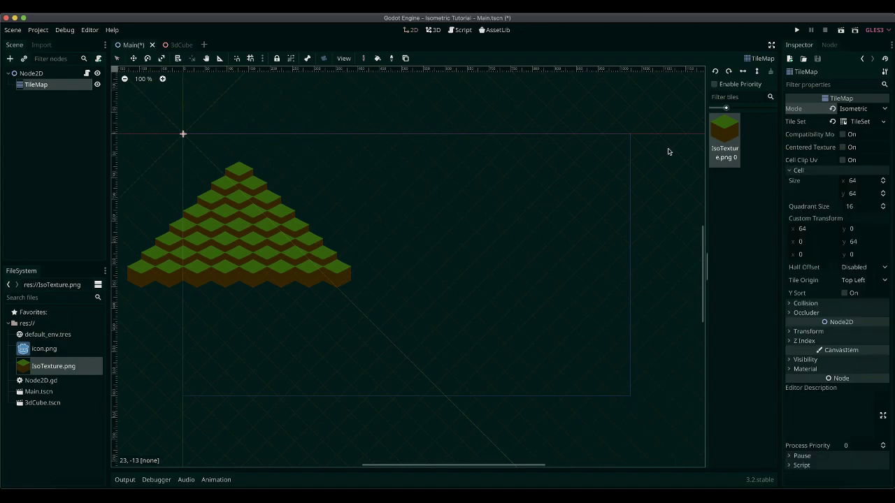
left_click(862, 196)
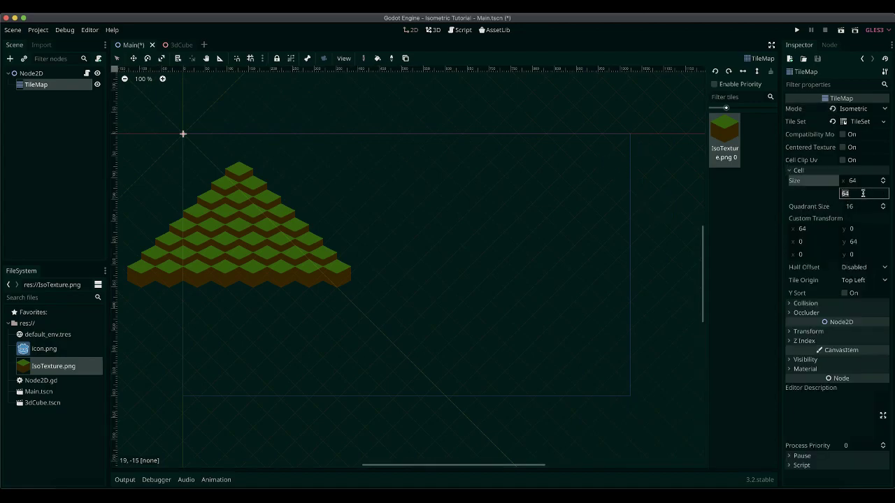
type("32")
key("Return")
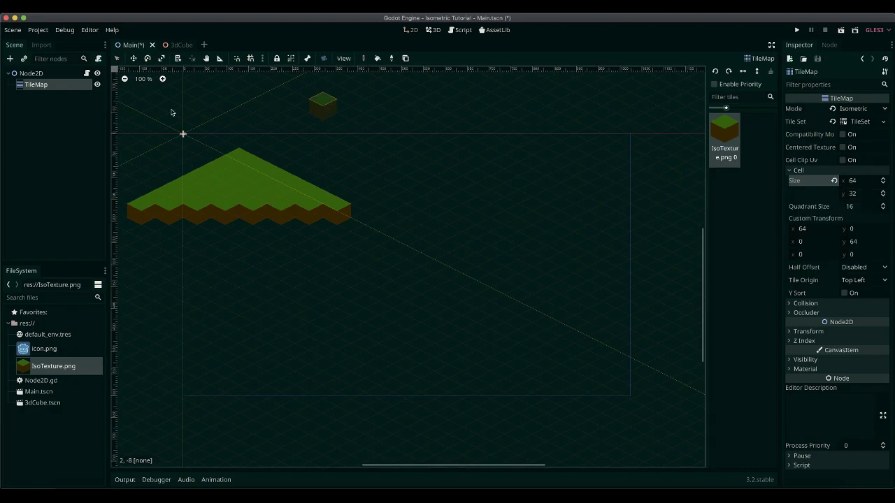
left_click(216, 256)
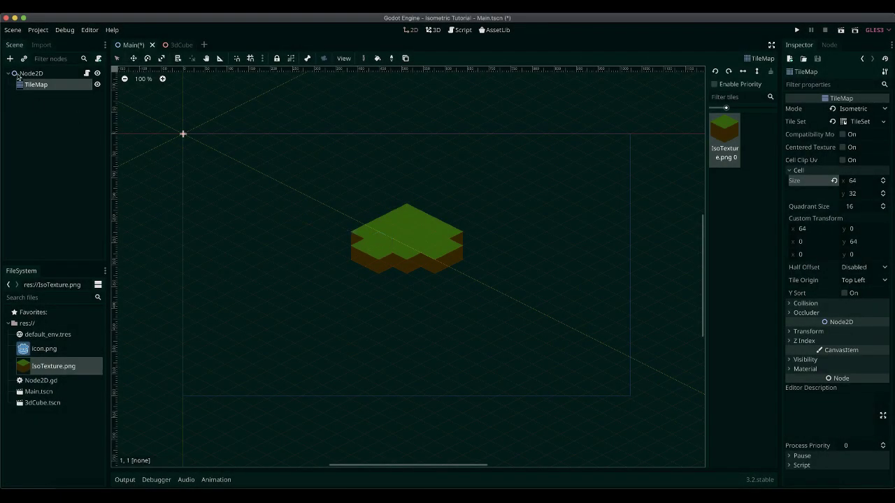
- Add a second TileMap node, TileMap2, and paint two raised grass tiles on it
left_click(8, 59)
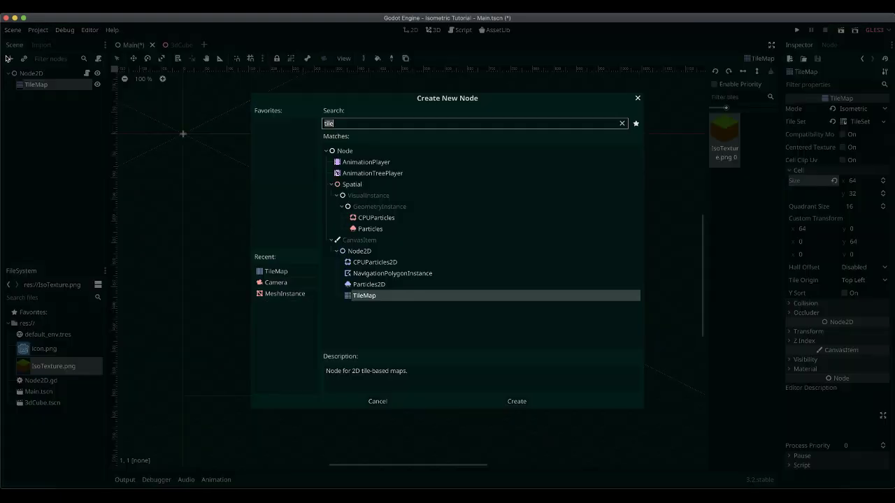
left_click(517, 403)
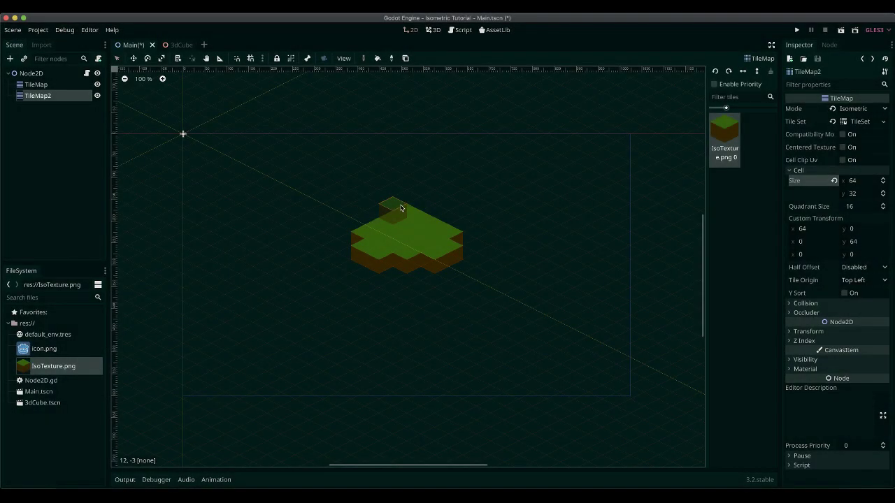
left_click(405, 234)
left_click(419, 235)
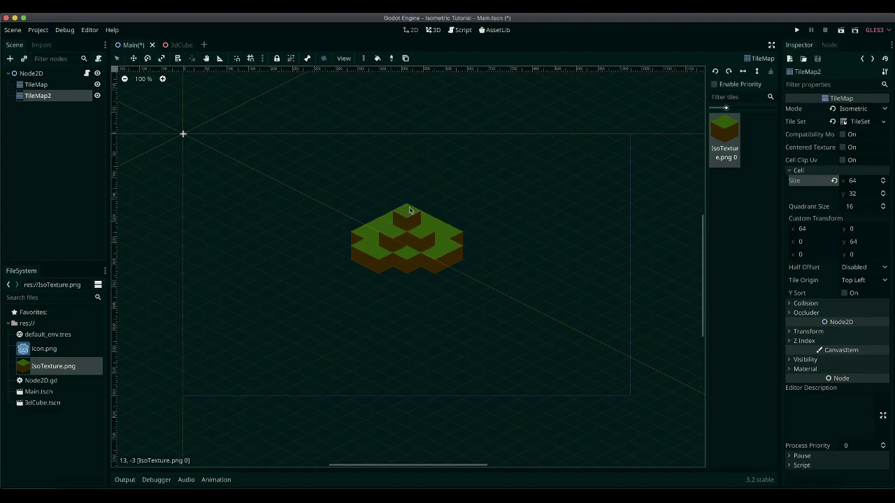
- Fill the recessed cell and extend grass tiles along the mound's lower edge to the right corner
left_click(393, 231)
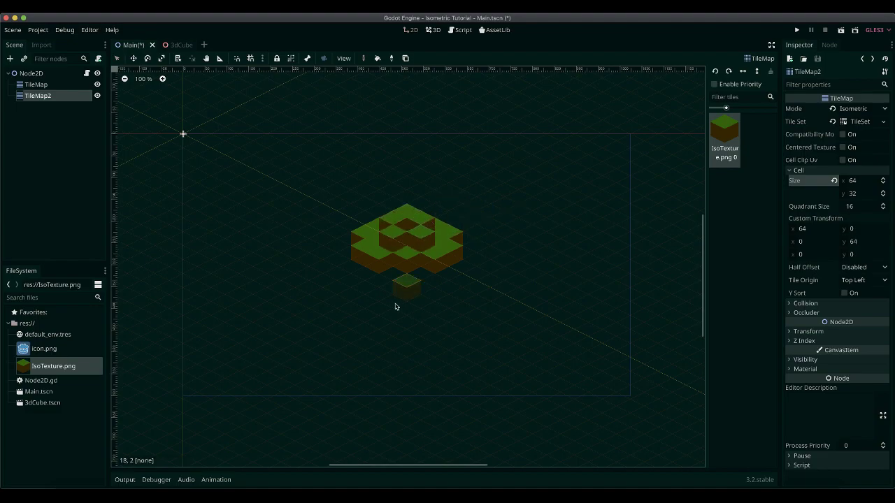
left_click(393, 277)
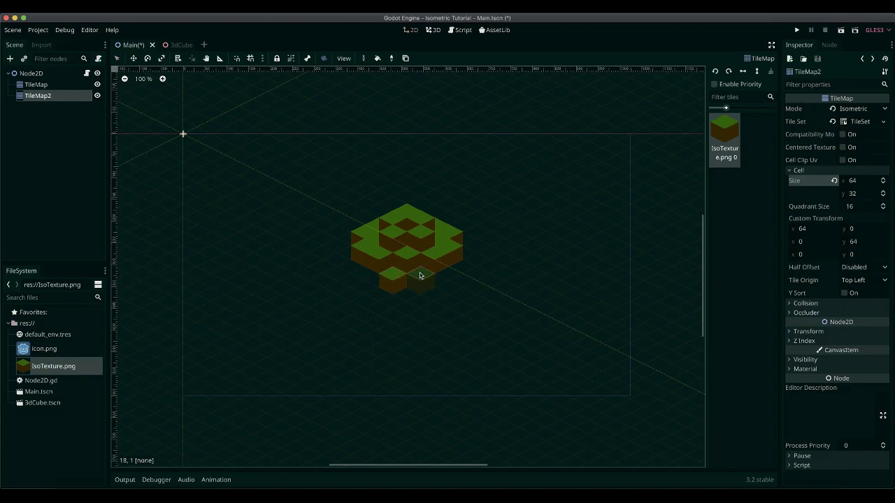
left_click(420, 275)
left_click(365, 277)
left_click(351, 274)
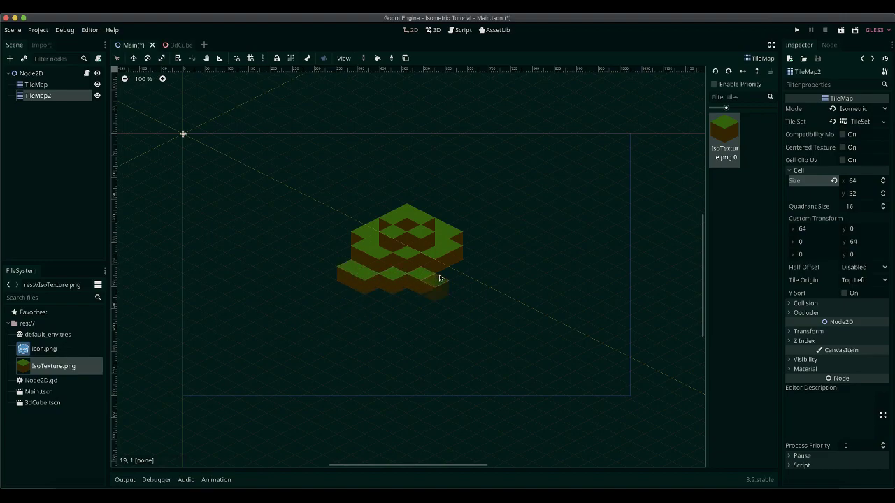
left_click(445, 278)
left_click(461, 271)
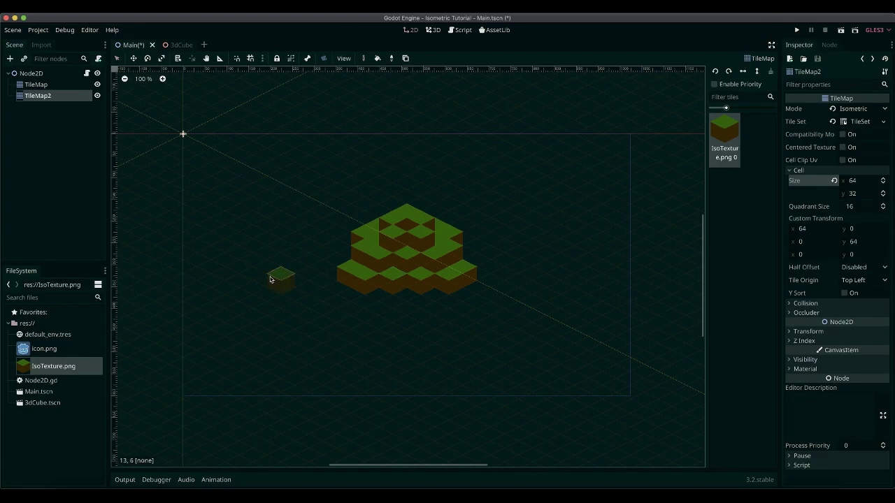